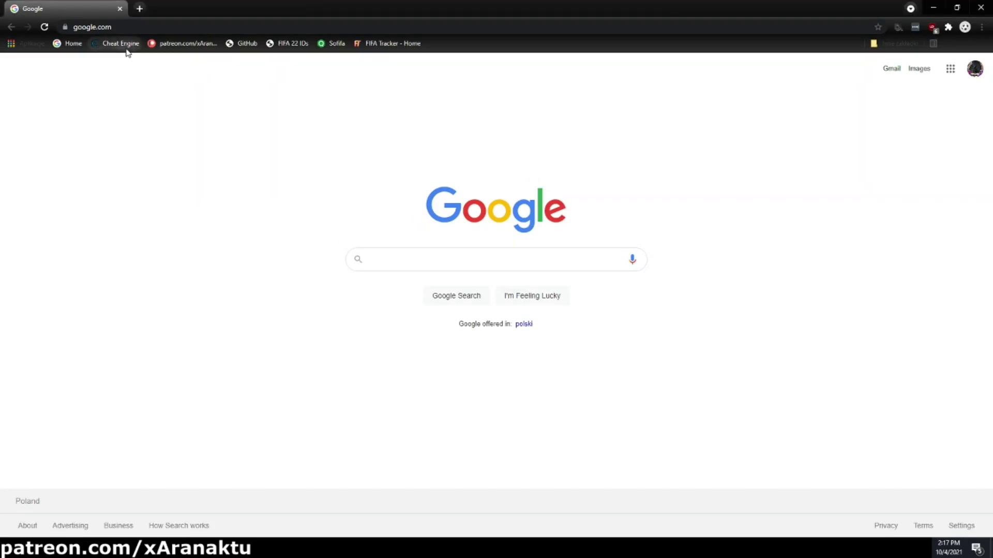
# Download the Cheat Engine installer from cheatengine.org and save it to the desktop as CheatEngine73.exe.
pyautogui.click(122, 43)
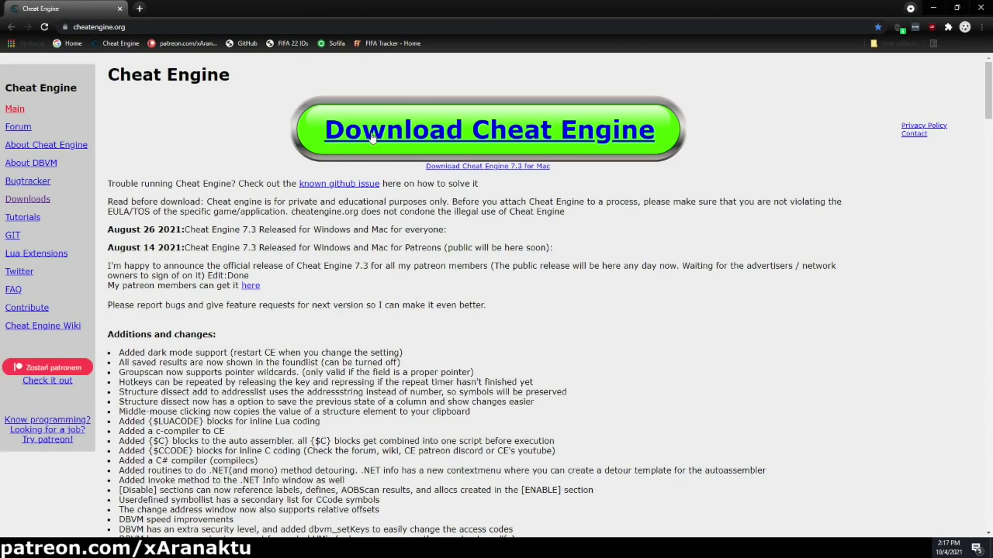
pyautogui.click(372, 137)
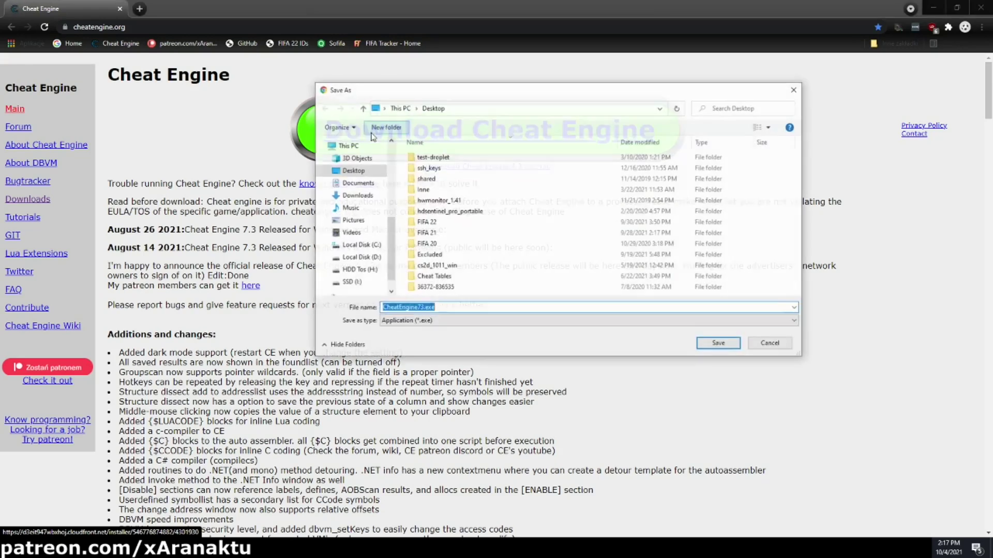
pyautogui.click(720, 343)
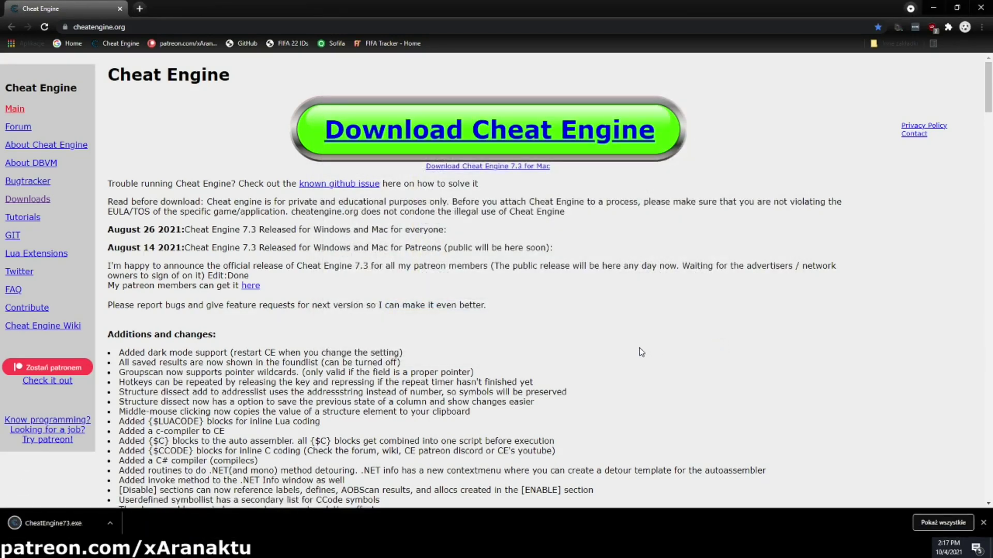
# Try to run CheatEngine73.exe from the desktop, allowing it to run despite the SmartScreen block.
pyautogui.click(933, 7)
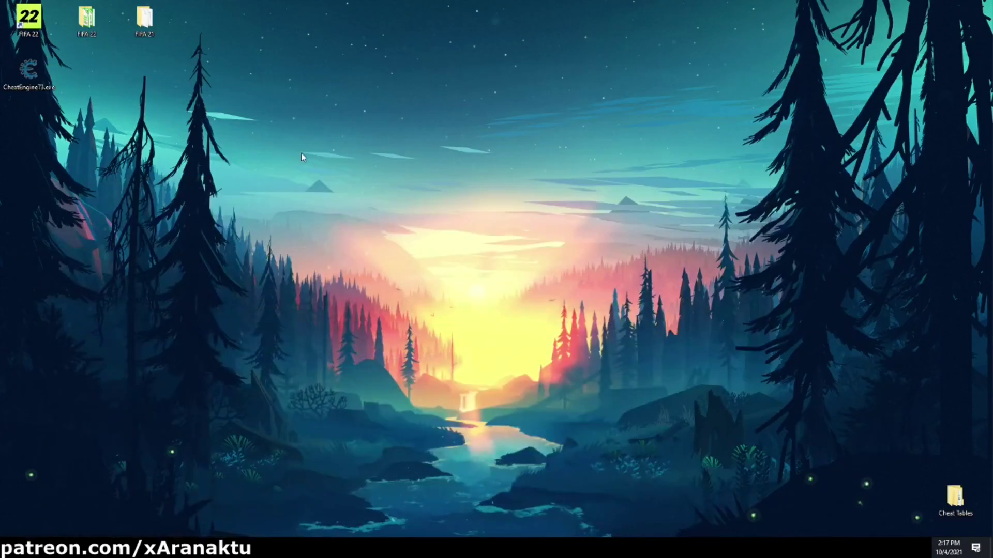
pyautogui.moveTo(41, 76); pyautogui.dragTo(91, 85)
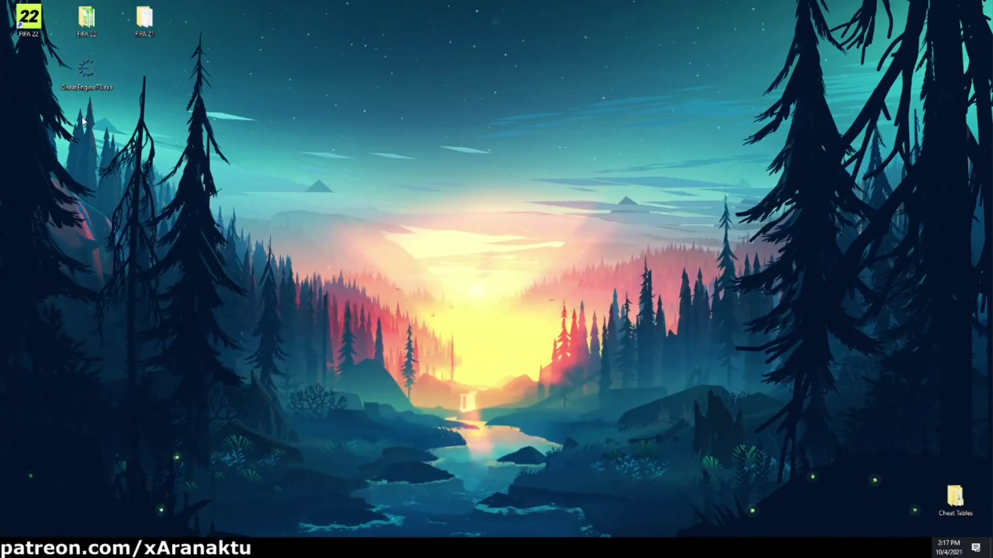
pyautogui.doubleClick(91, 84)
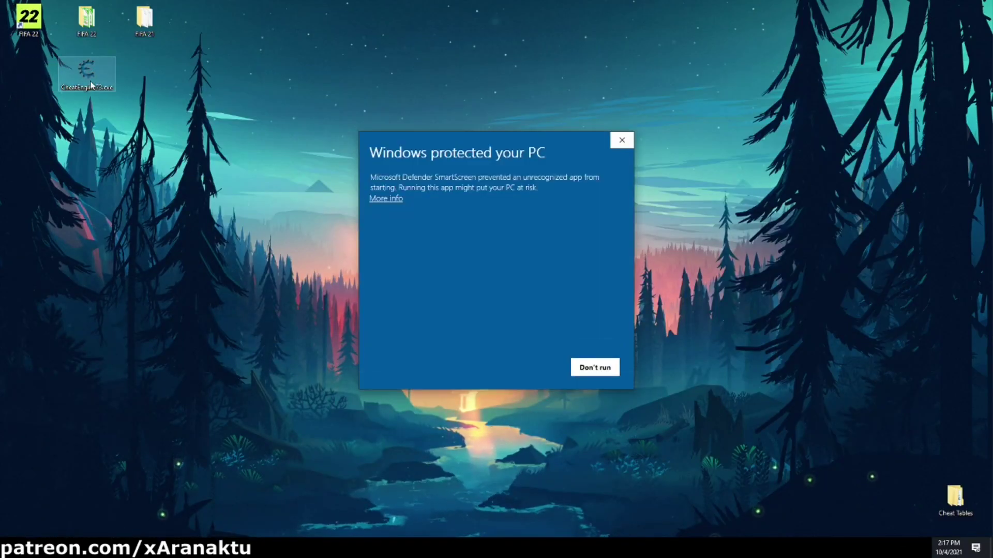
pyautogui.click(397, 200)
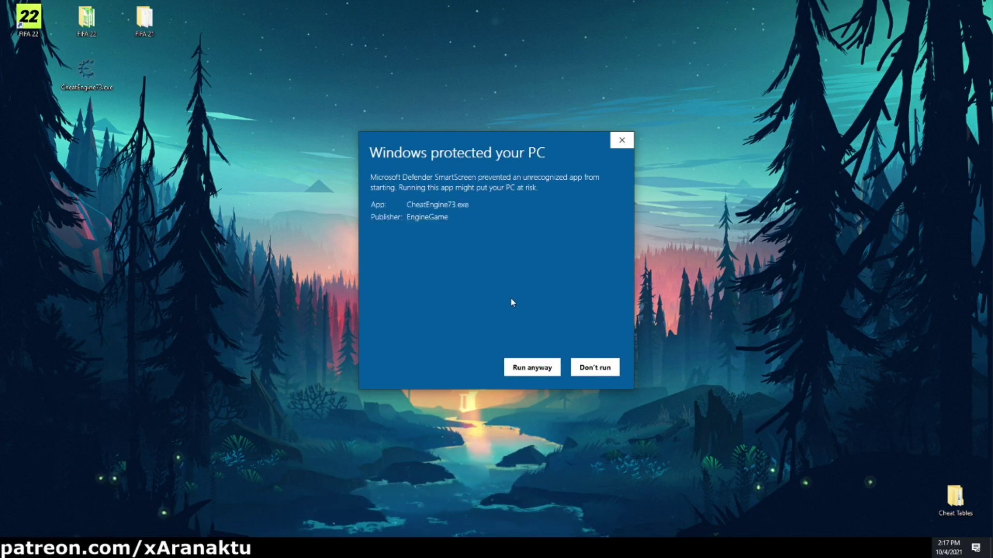
pyautogui.click(535, 368)
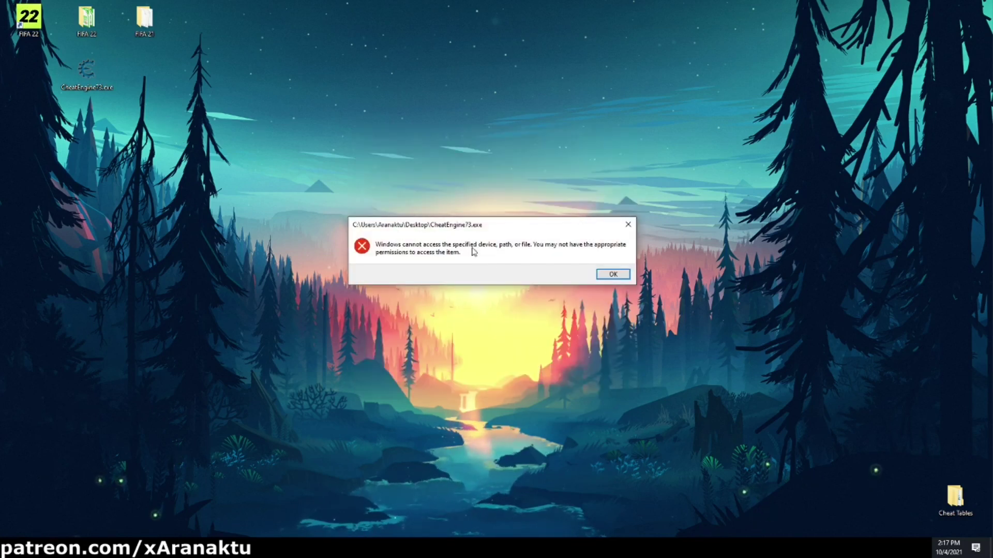
pyautogui.click(610, 277)
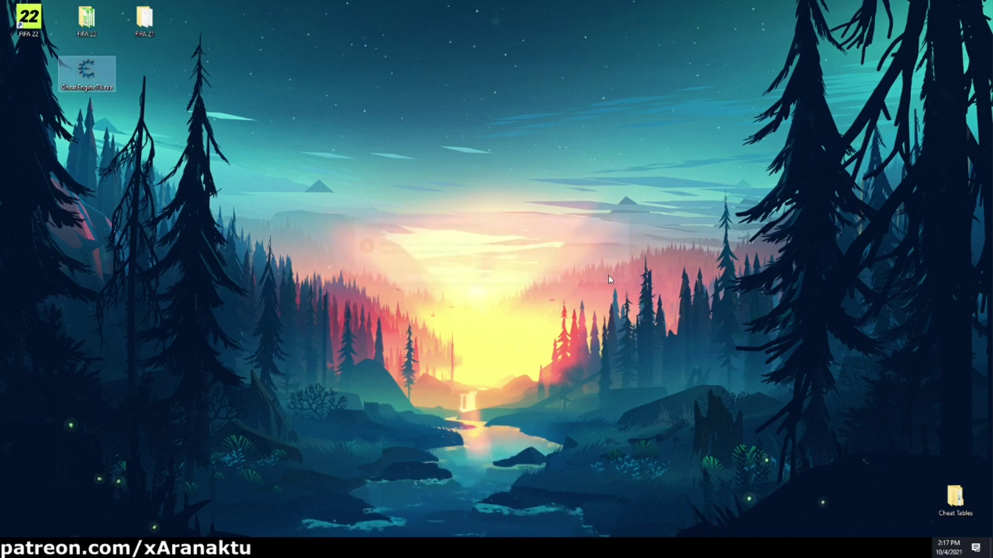
# Allow the PUA:Win32/OfferCore and PUA:Win32/FusionCore threats on the device in Windows Security and close it.
pyautogui.click(479, 426)
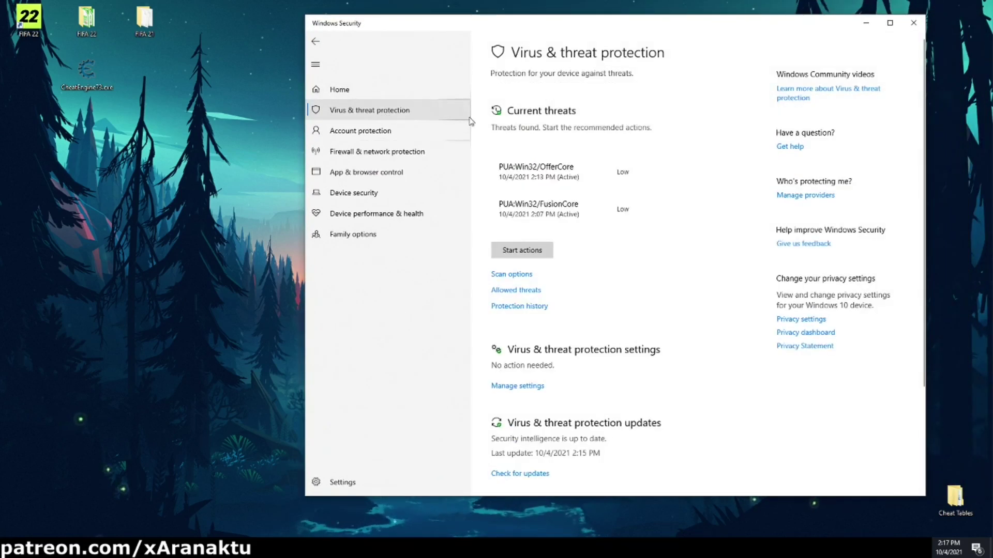
pyautogui.click(642, 173)
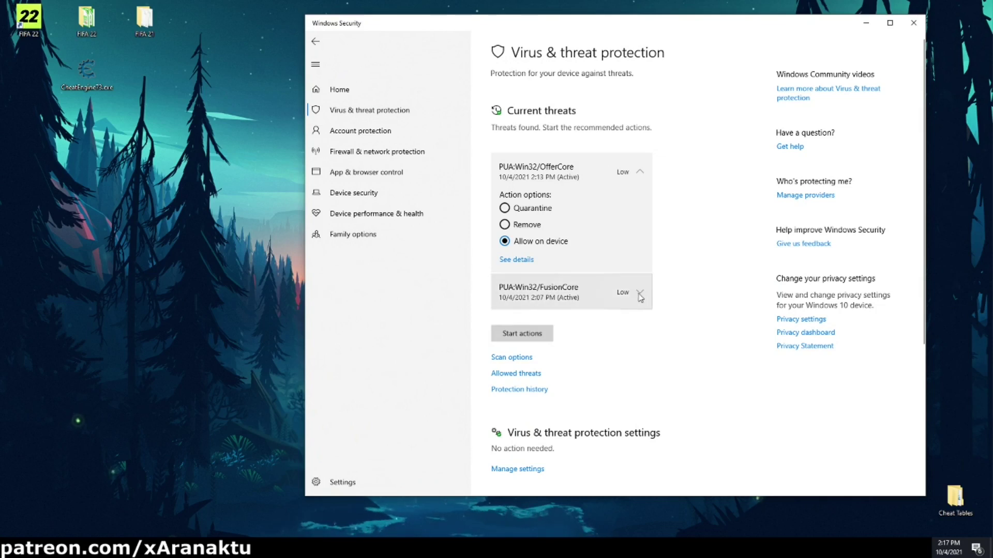
pyautogui.click(636, 292)
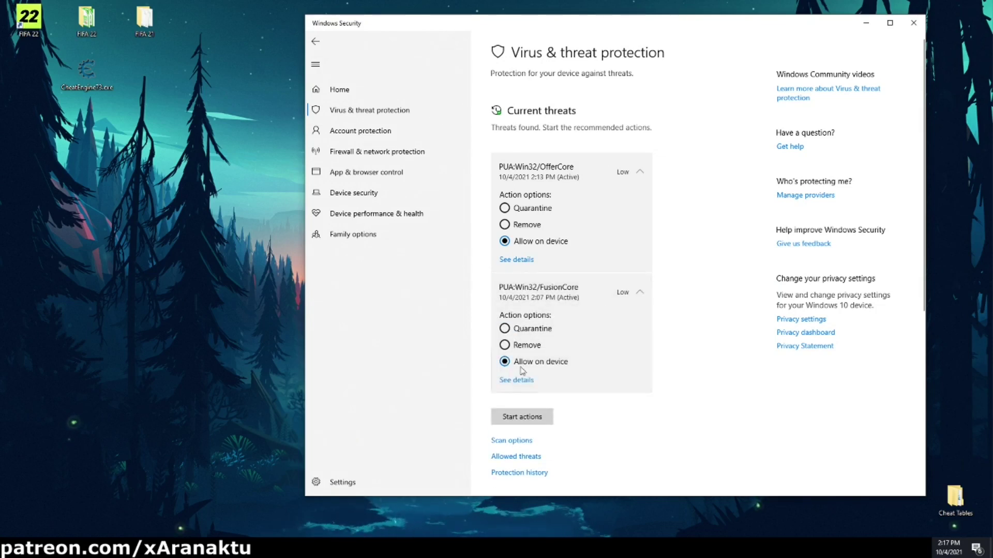
pyautogui.click(522, 417)
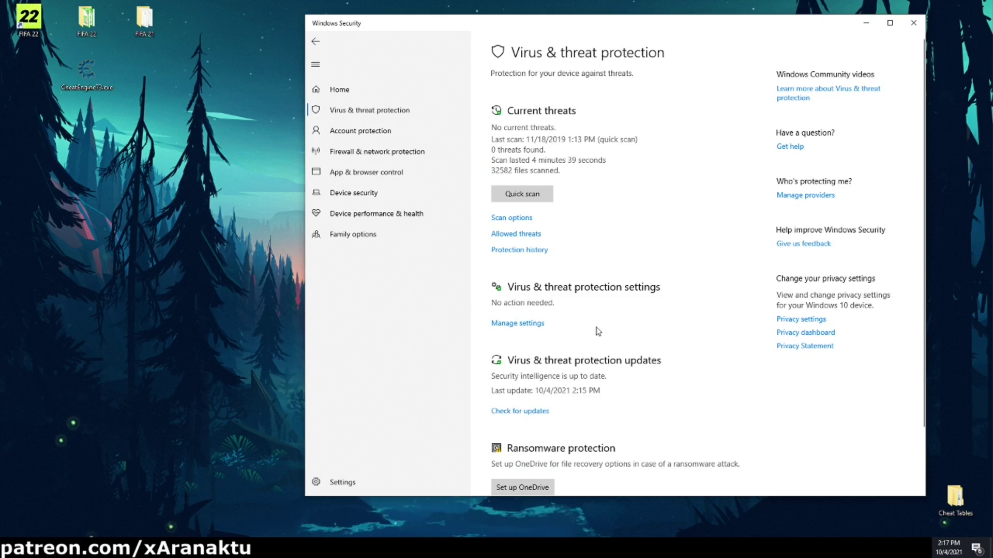
pyautogui.hotkey('alt', 'F4')
# Install Cheat Engine from CheatEngine73.exe in English, declining the RAV Endpoint Protection and Opera offers.
pyautogui.click(73, 67)
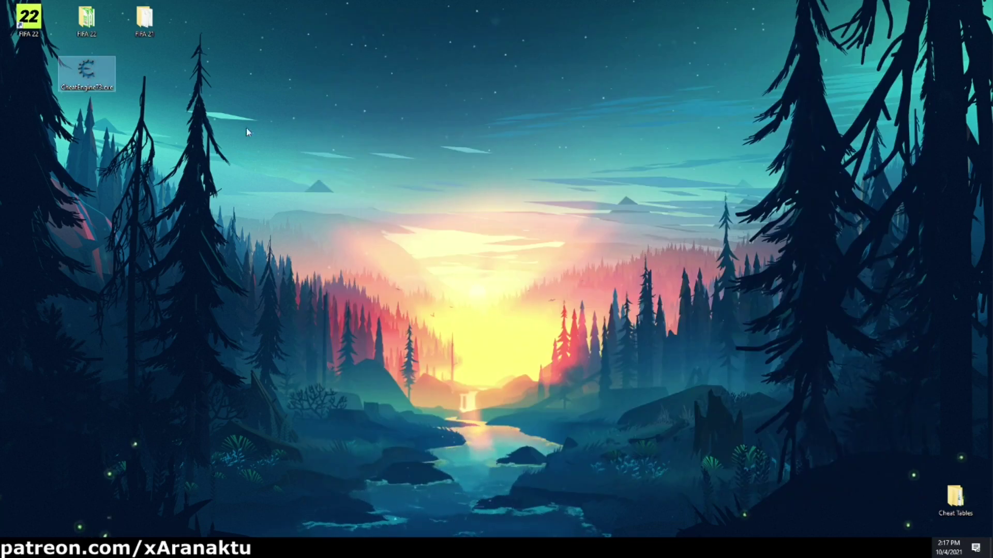
pyautogui.press('Return')
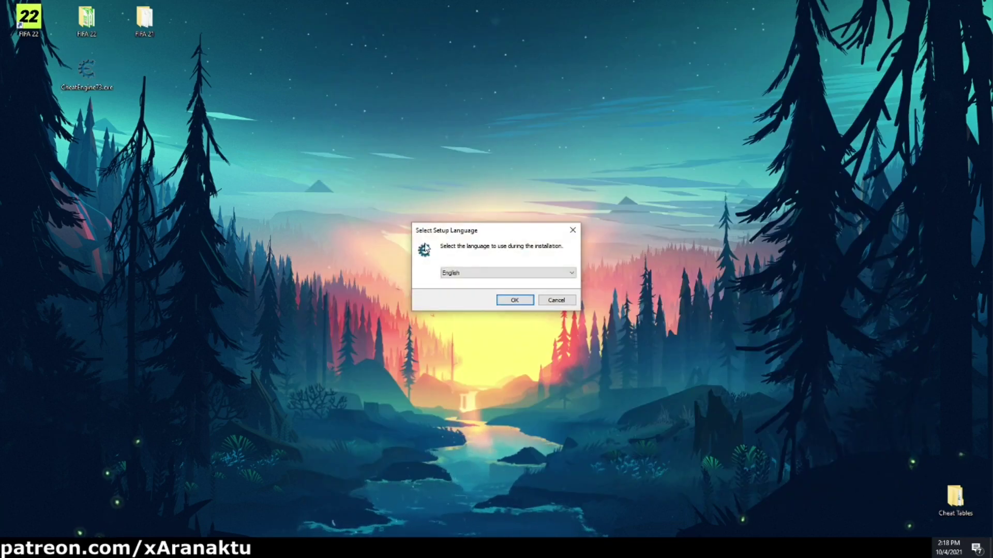
pyautogui.click(513, 300)
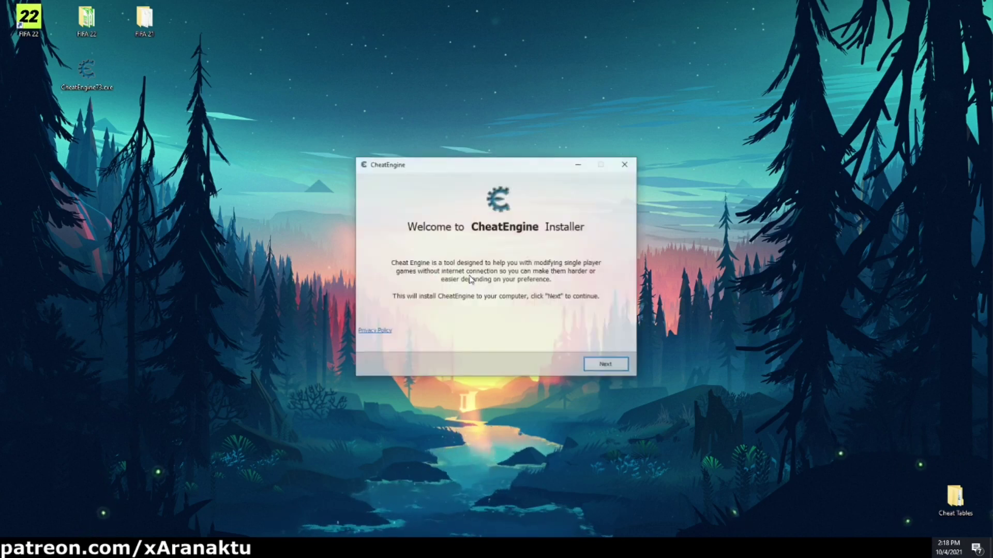
pyautogui.click(595, 365)
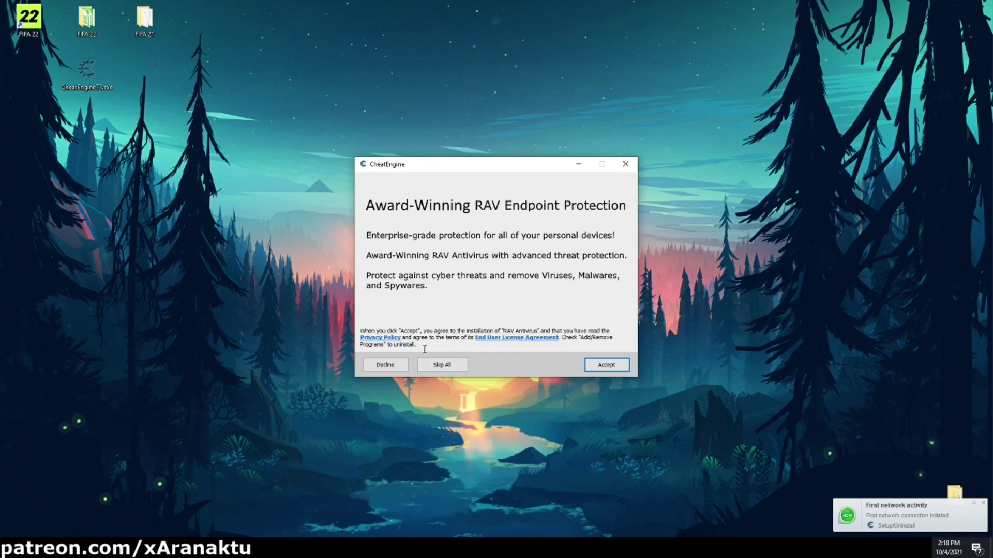
pyautogui.click(387, 366)
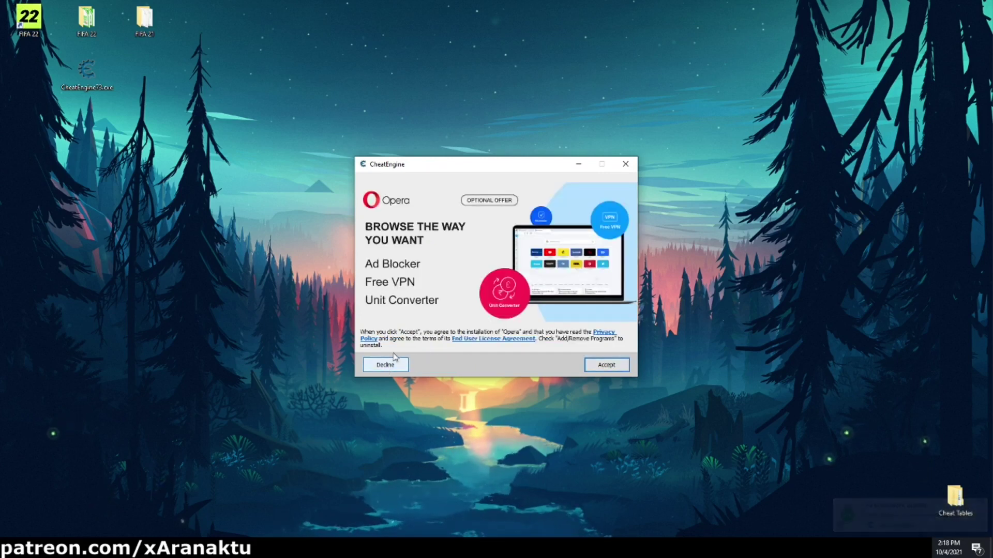
pyautogui.click(387, 366)
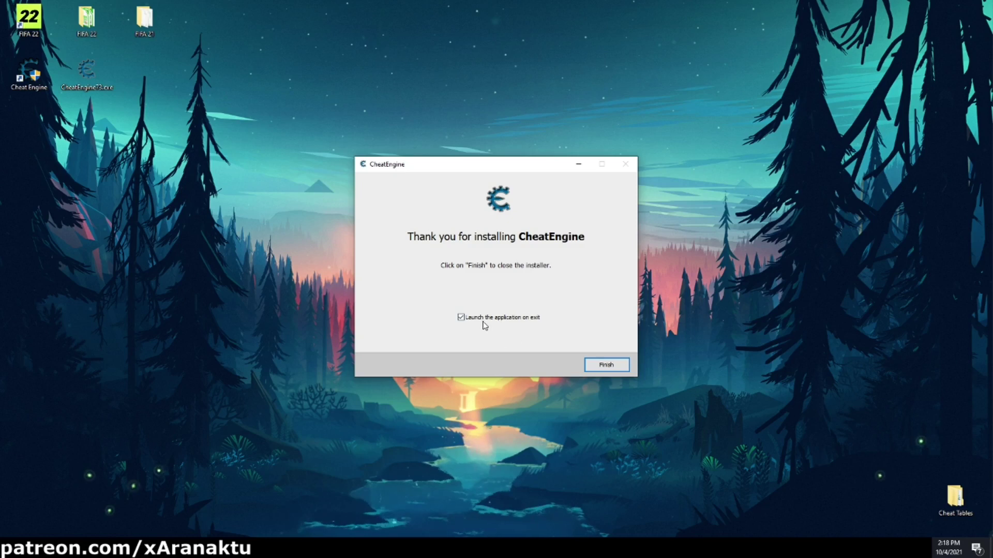
# Finish the installer with Cheat Engine launching on exit, decline the tutorial, and close Cheat Engine.
pyautogui.click(603, 365)
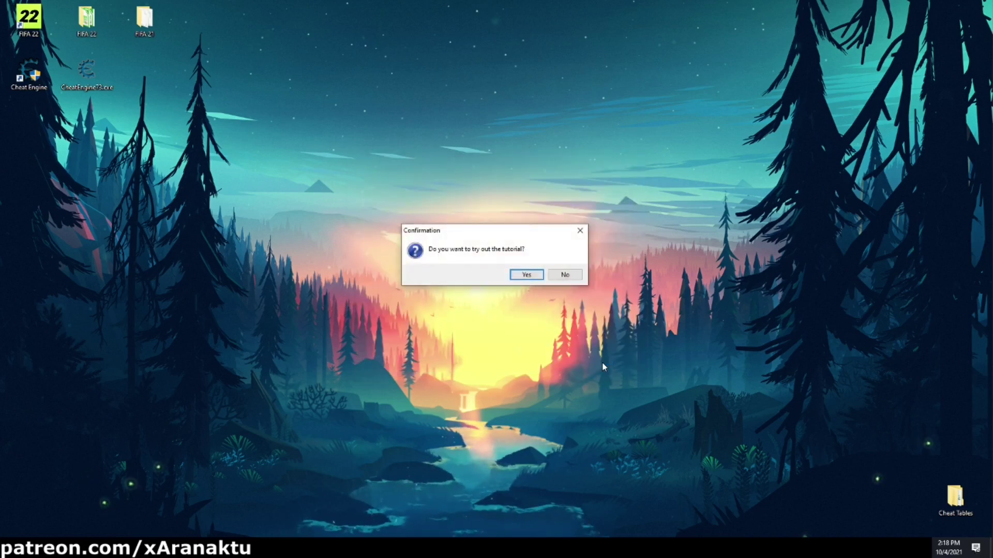
pyautogui.click(564, 275)
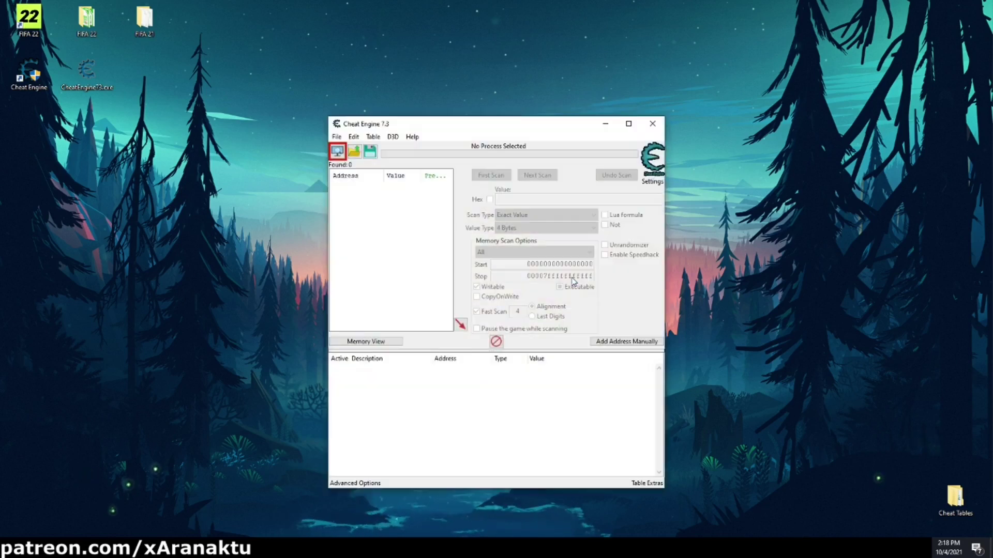
pyautogui.moveTo(542, 124); pyautogui.dragTo(443, 35)
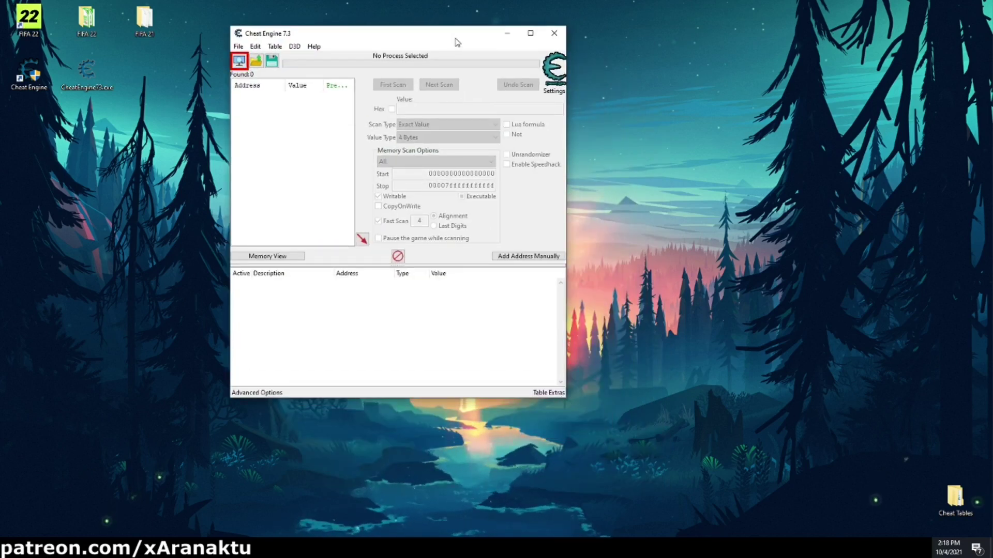
pyautogui.moveTo(457, 36); pyautogui.dragTo(492, 41)
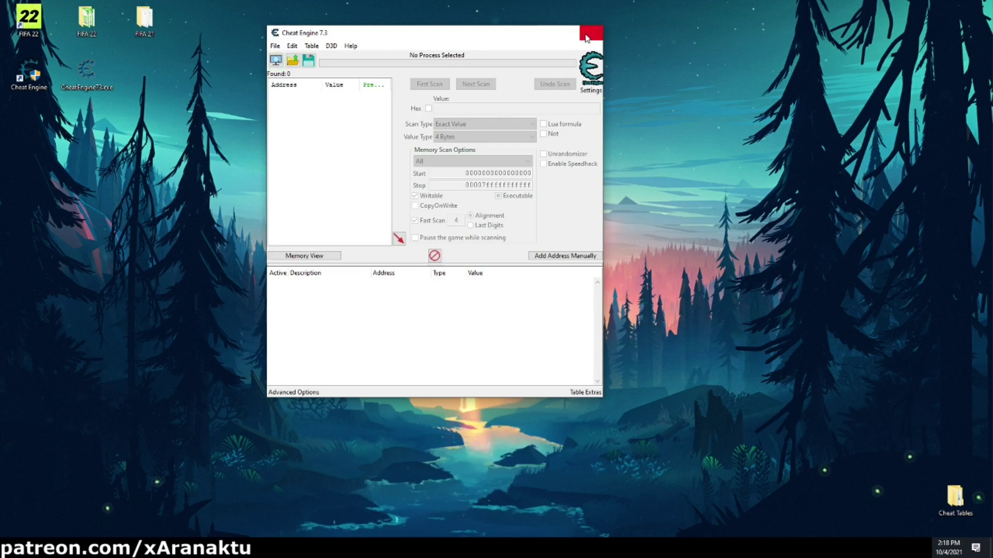
pyautogui.click(589, 31)
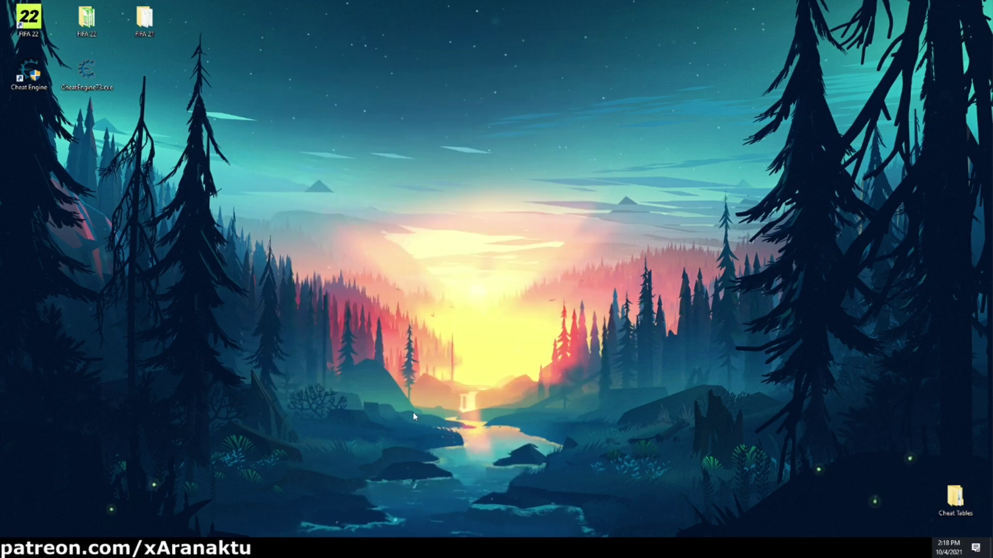
# Switch to the browser and open the unlocked FIFA 22 Cheat Table v22.1.0.2 post from the bookmarked Patreon page.
pyautogui.click(158, 547)
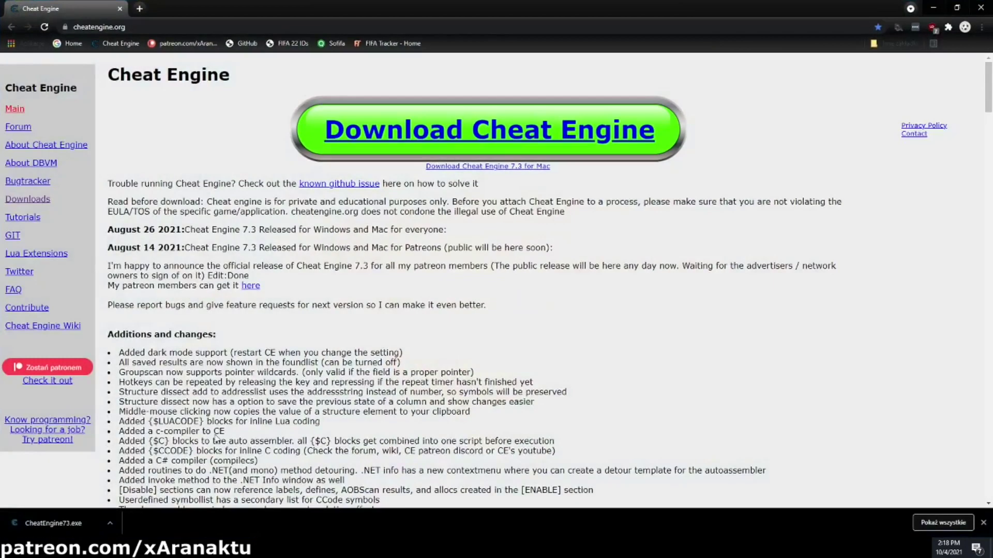
pyautogui.click(191, 39)
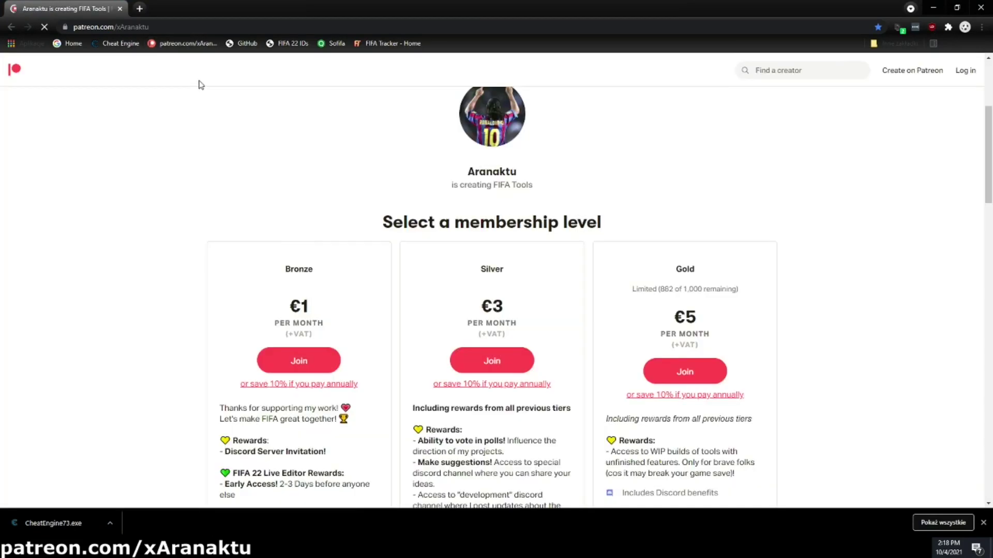
pyautogui.scroll(2, 324, 156)
pyautogui.scroll(-3, 332, 166)
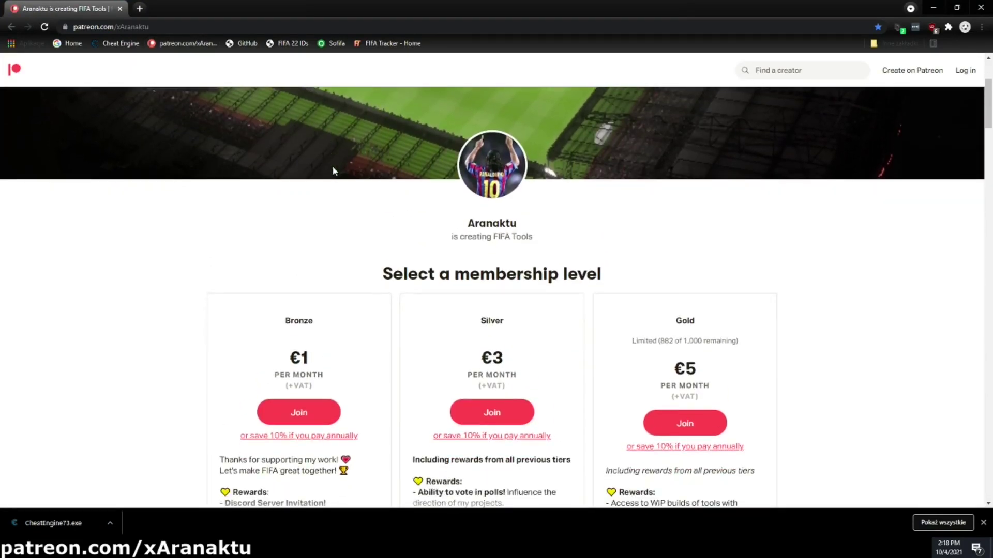
pyautogui.scroll(-12, 334, 165)
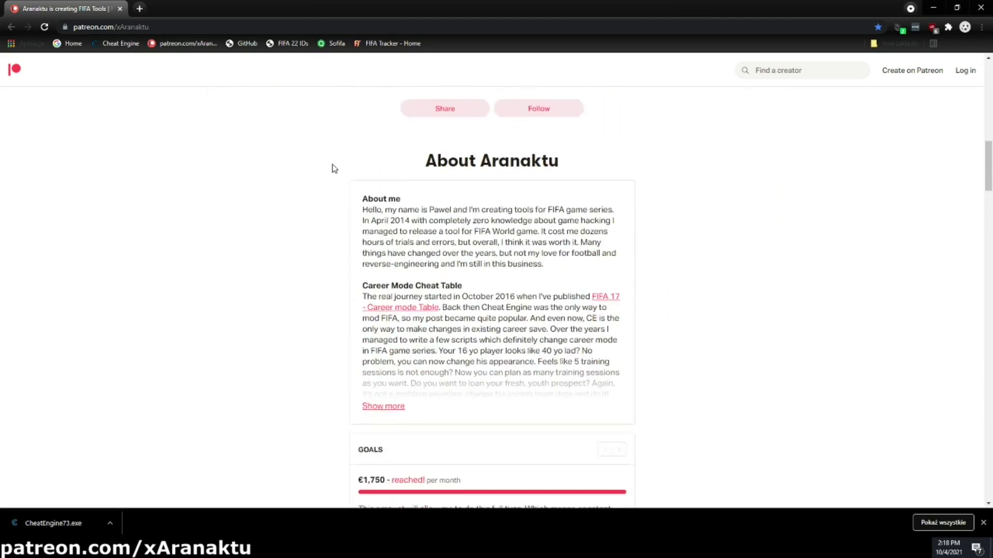
pyautogui.scroll(-12, 333, 165)
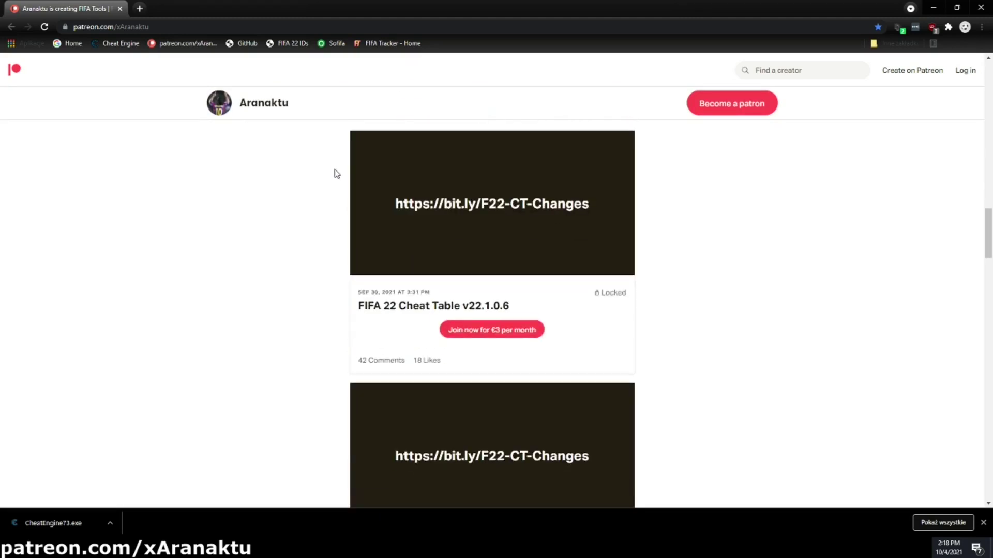
pyautogui.scroll(-2, 587, 277)
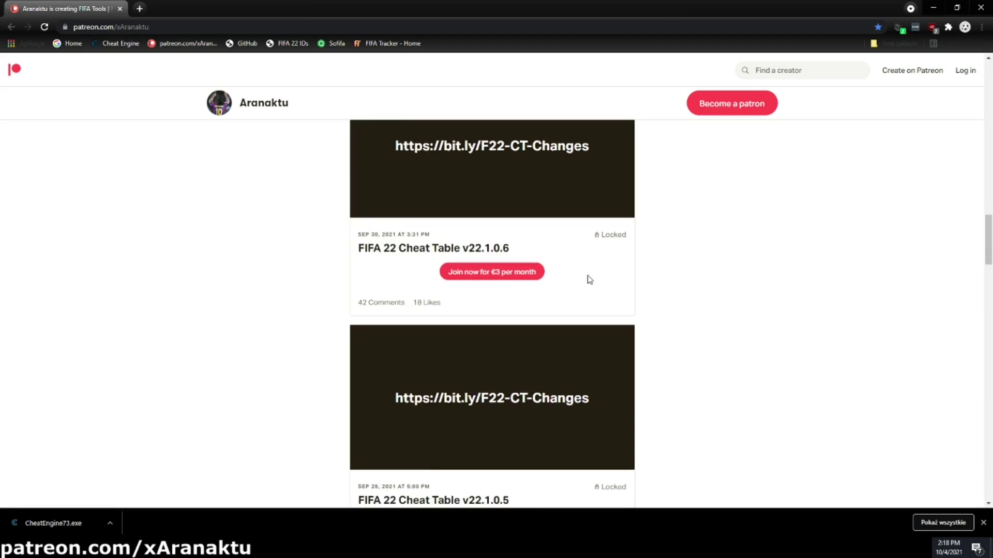
pyautogui.scroll(-14, 588, 280)
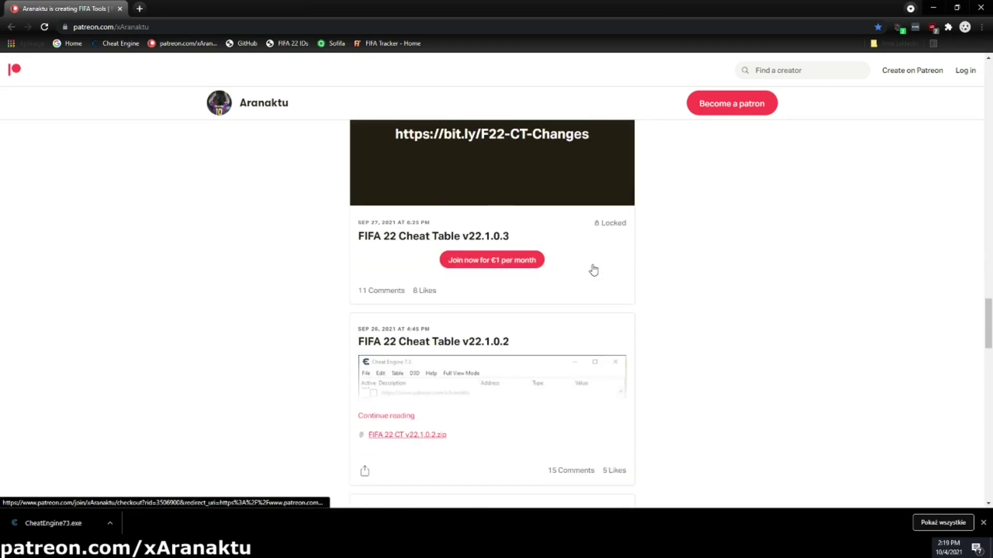
pyautogui.moveTo(509, 238); pyautogui.dragTo(368, 239)
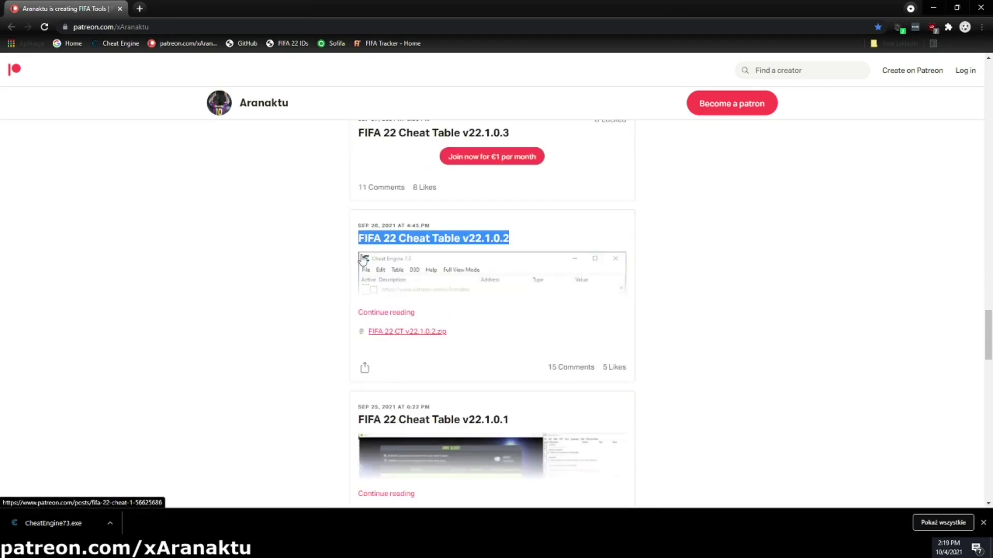
pyautogui.click(461, 241)
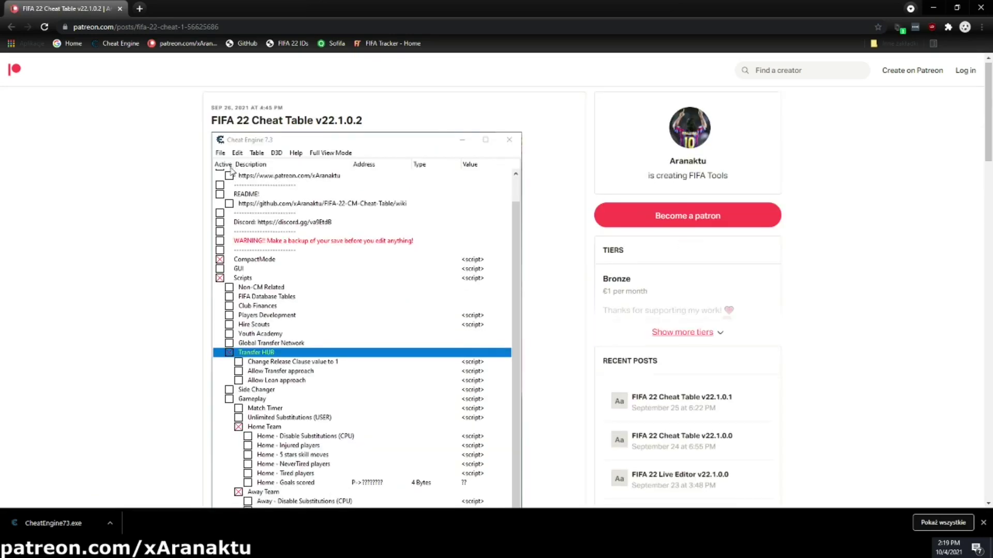
# Download the attached FIFA 22 CT v22.1.0.2.zip from the post to the Desktop and minimize the browser.
pyautogui.scroll(-4, 239, 263)
pyautogui.scroll(-6, 239, 263)
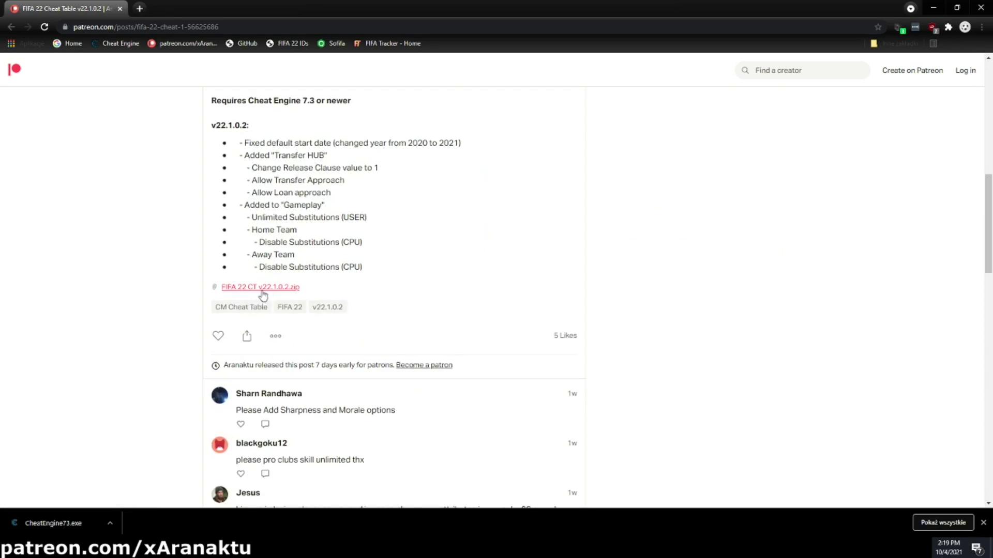
pyautogui.click(268, 291)
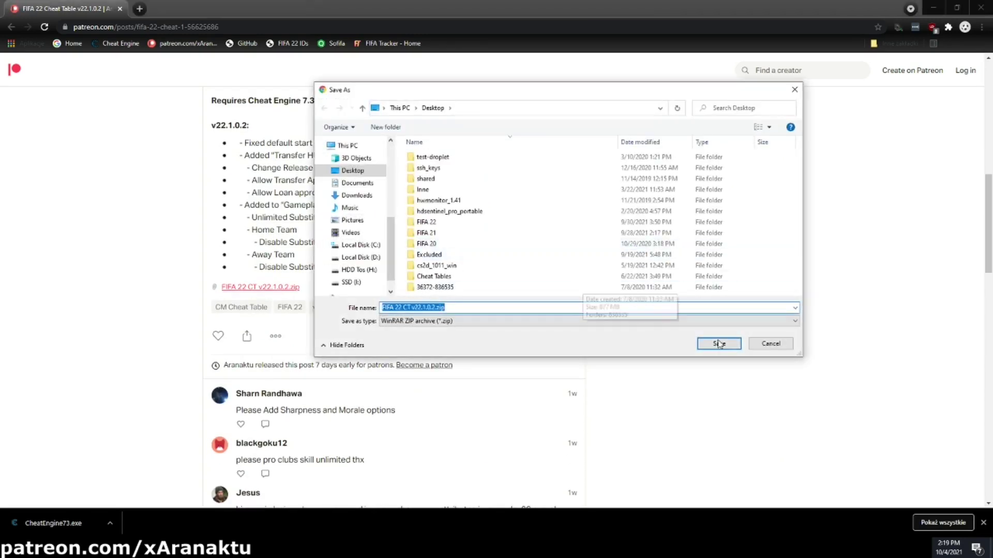
pyautogui.click(719, 344)
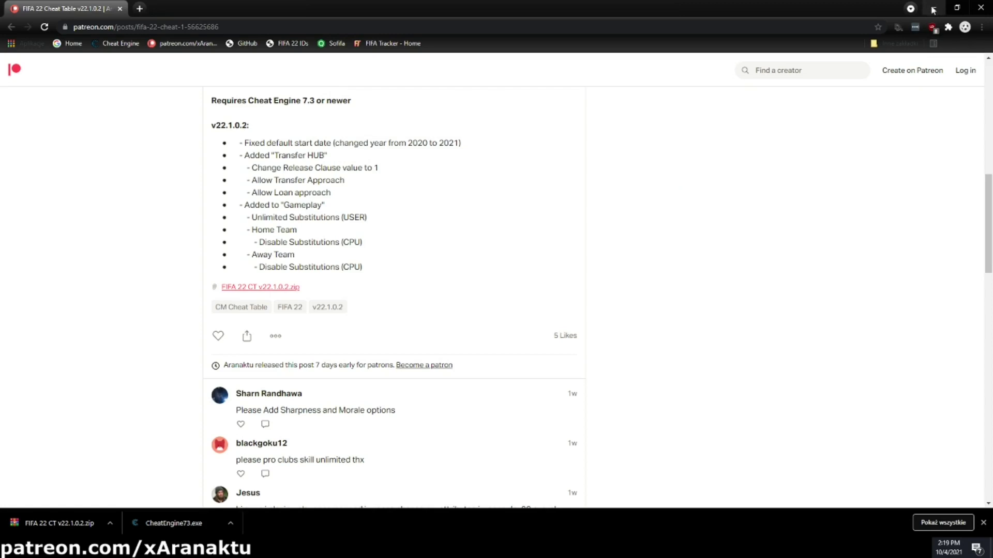
pyautogui.click(934, 9)
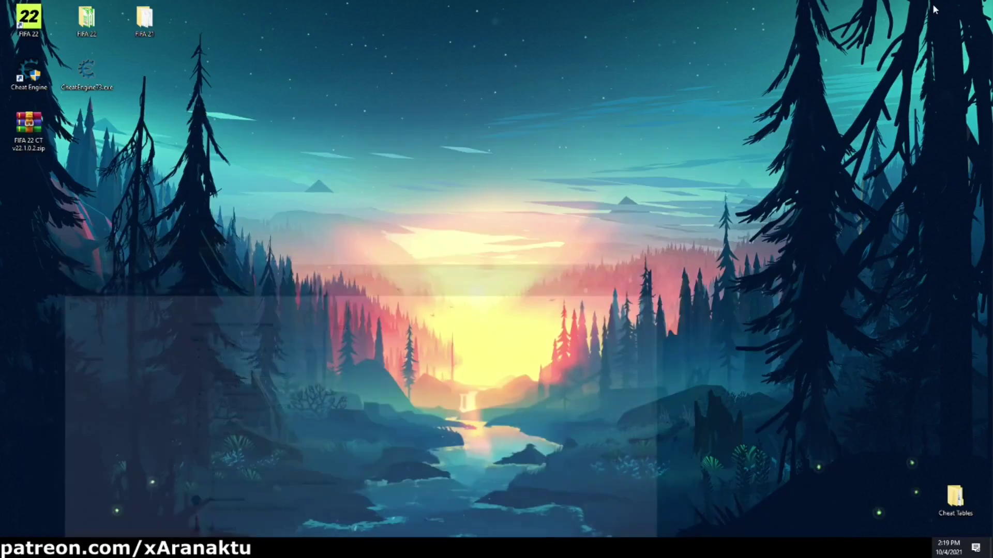
# Extract FIFA 22 CT v22.1.0.2.zip on the desktop into its own folder and line up the archive and folder beside CheatEngine73.exe.
pyautogui.moveTo(29, 126); pyautogui.dragTo(145, 83)
pyautogui.rightClick(145, 83)
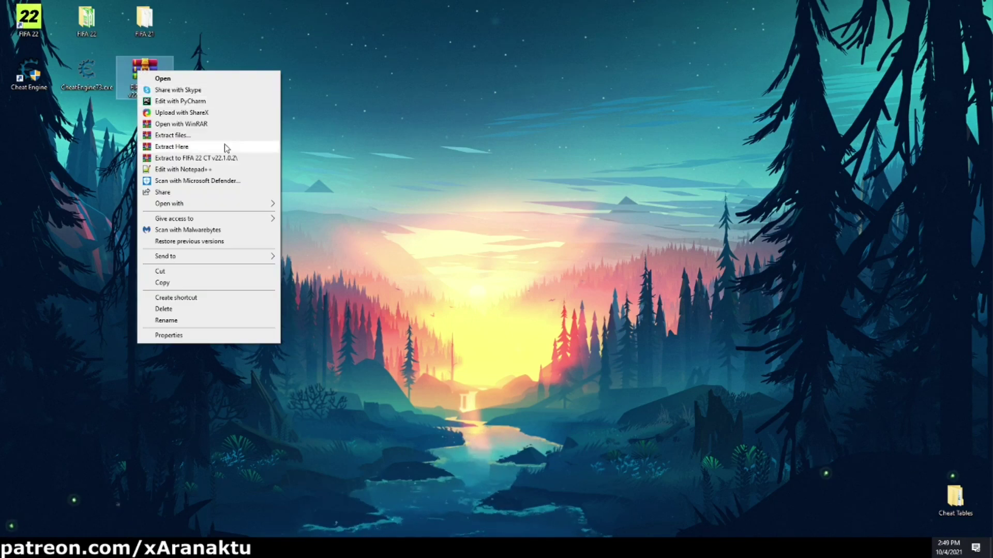
pyautogui.click(226, 158)
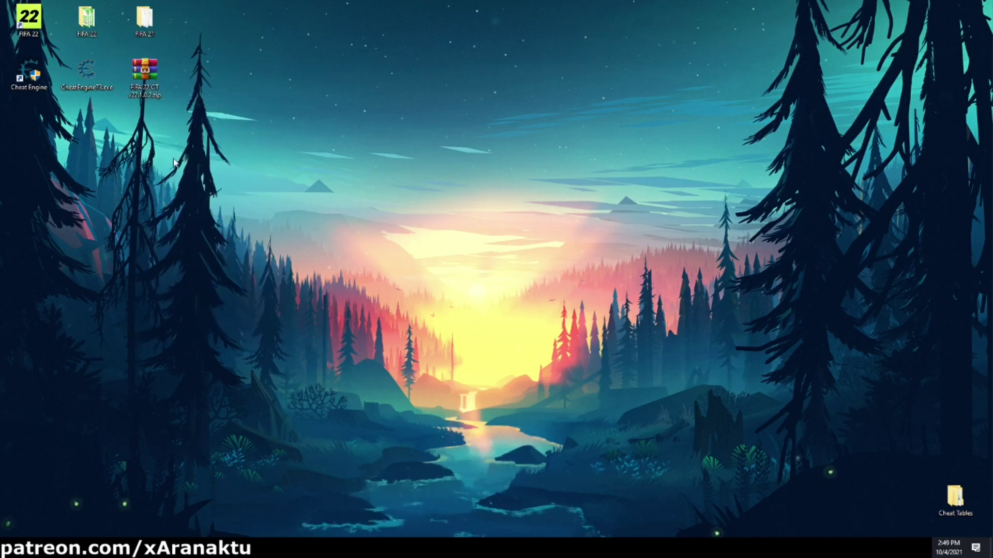
pyautogui.moveTo(29, 124); pyautogui.dragTo(210, 85)
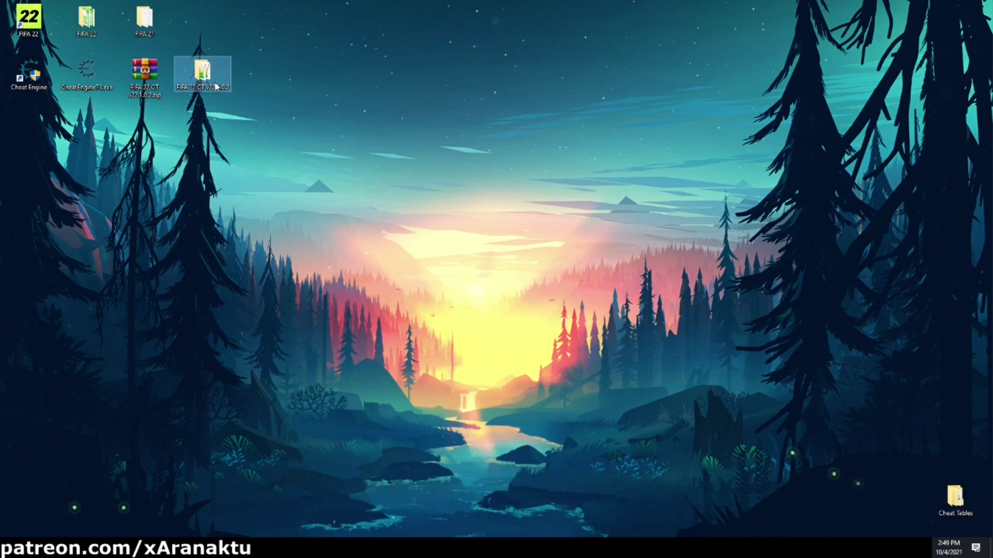
pyautogui.click(554, 182)
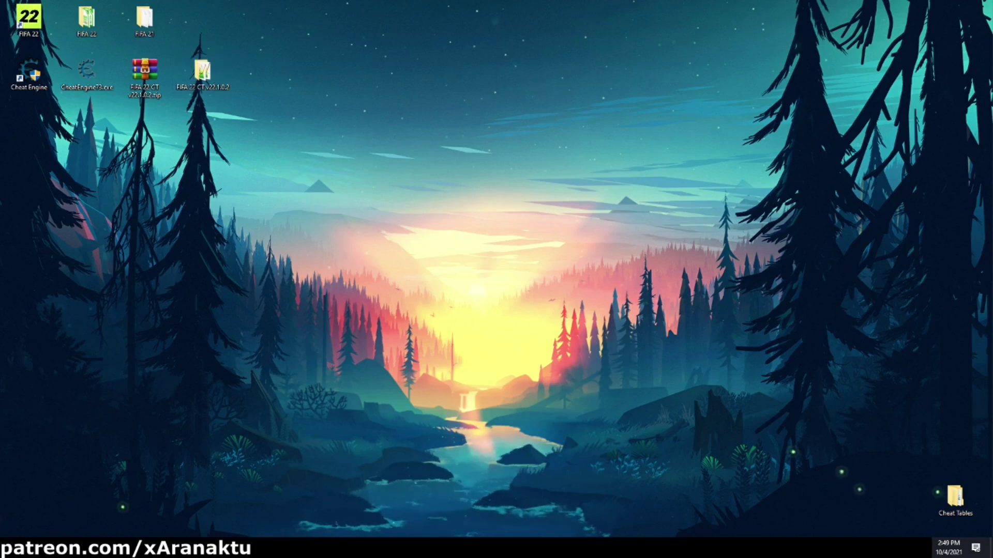
# Open the extracted FIFA 22 CT v22.1.0.2 folder and launch FIFA 22, acknowledging the NVIDIA driver update notice.
pyautogui.moveTo(992, 77); pyautogui.dragTo(591, 63)
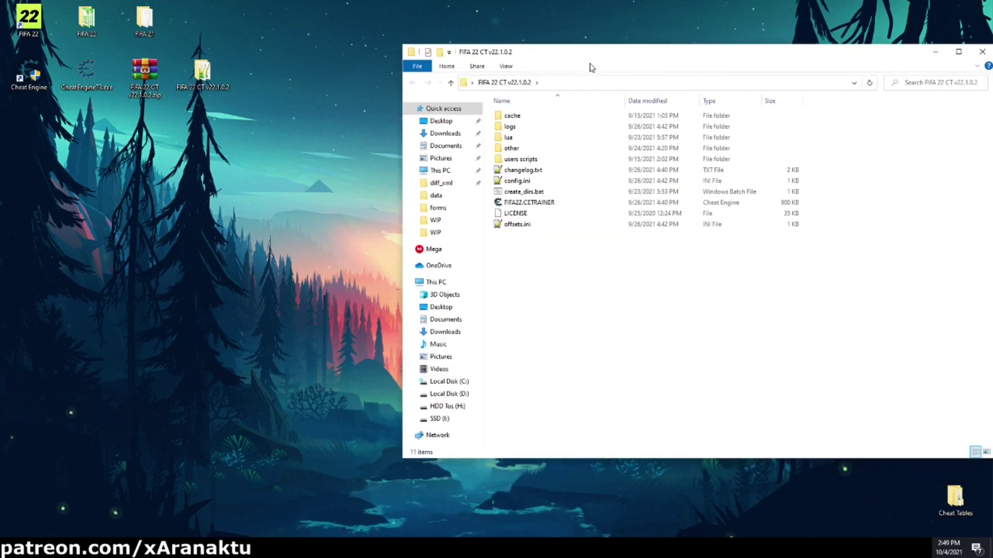
pyautogui.click(44, 33)
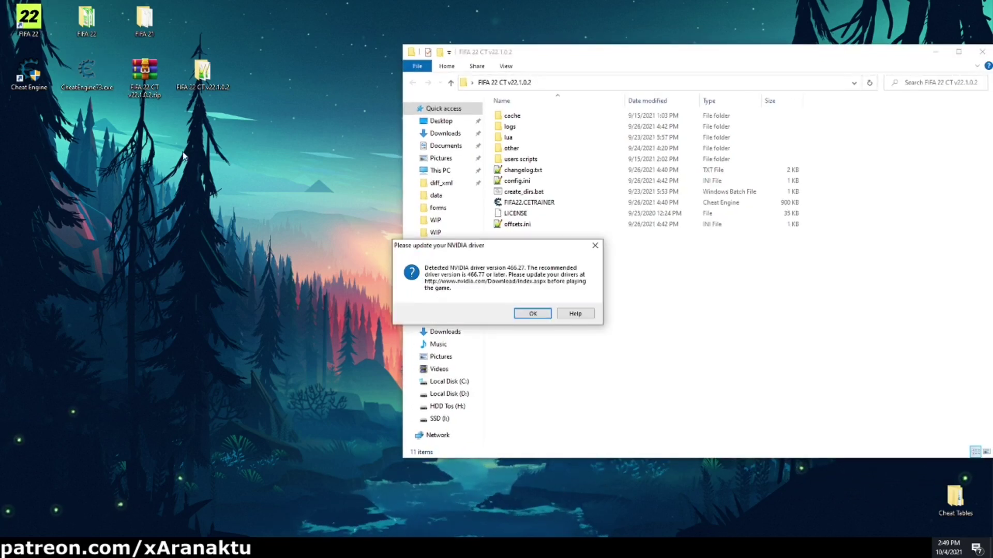
pyautogui.click(535, 313)
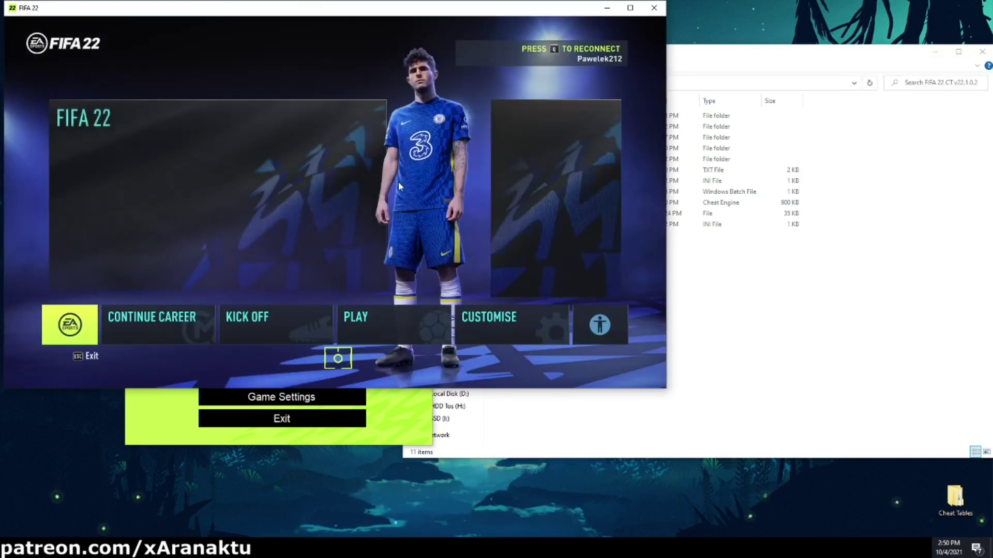
# Open FIFA22.CETRAINER from the extracted folder while FIFA 22 runs and bring the Cheat Engine window to view.
pyautogui.click(690, 253)
pyautogui.doubleClick(540, 203)
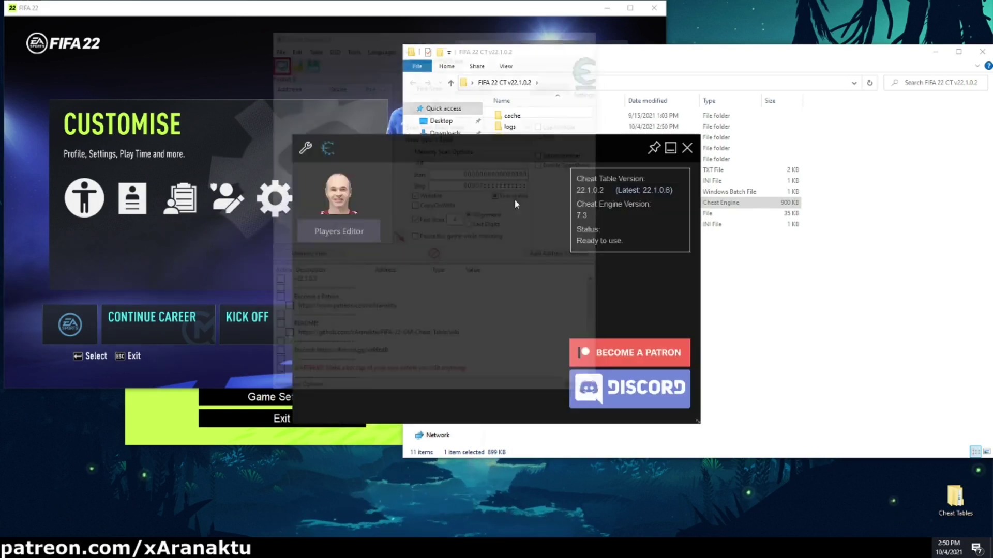
pyautogui.click(561, 274)
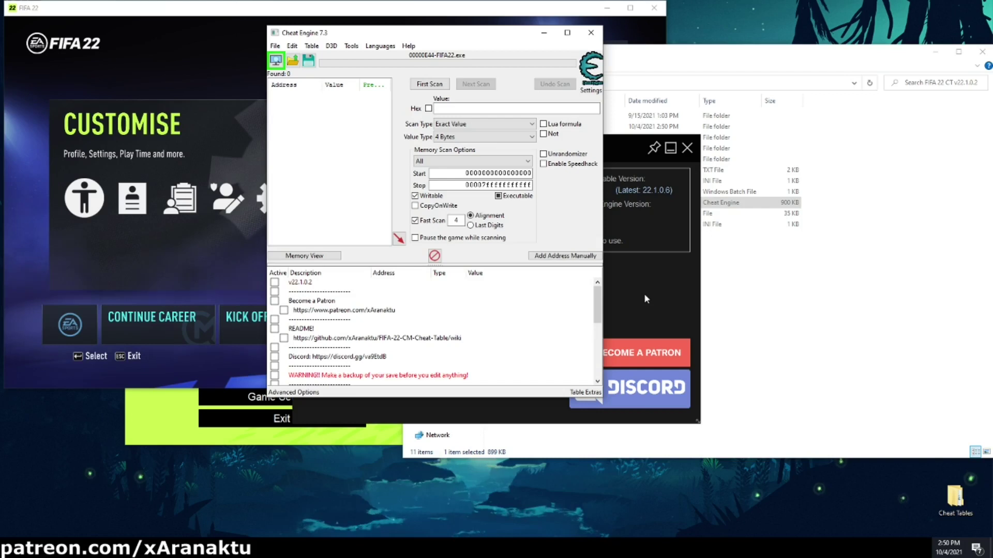
# Enable the CompactMode script in the cheat table, enlarge the Cheat Engine window and move it clear of the FIFA 22 menu.
pyautogui.moveTo(550, 399); pyautogui.dragTo(549, 513)
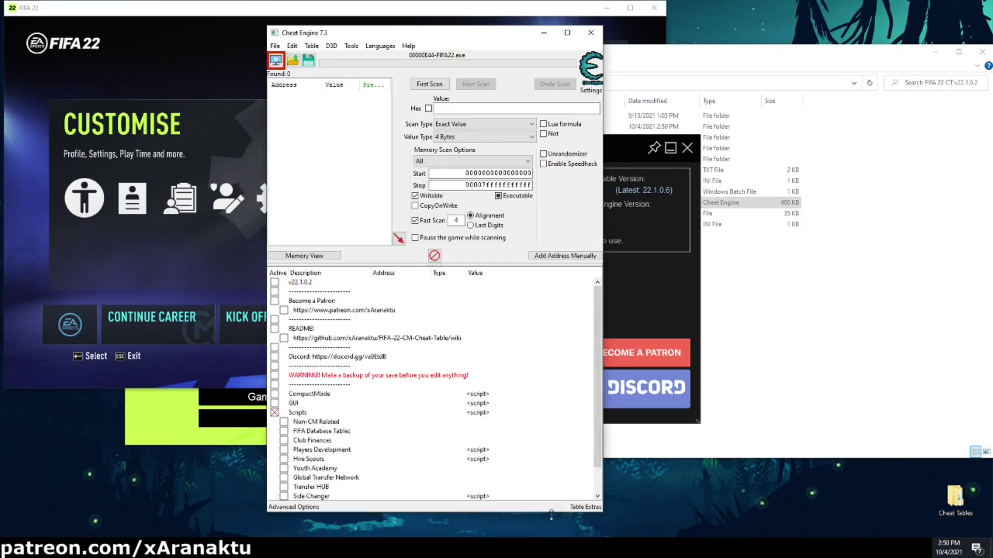
pyautogui.click(275, 393)
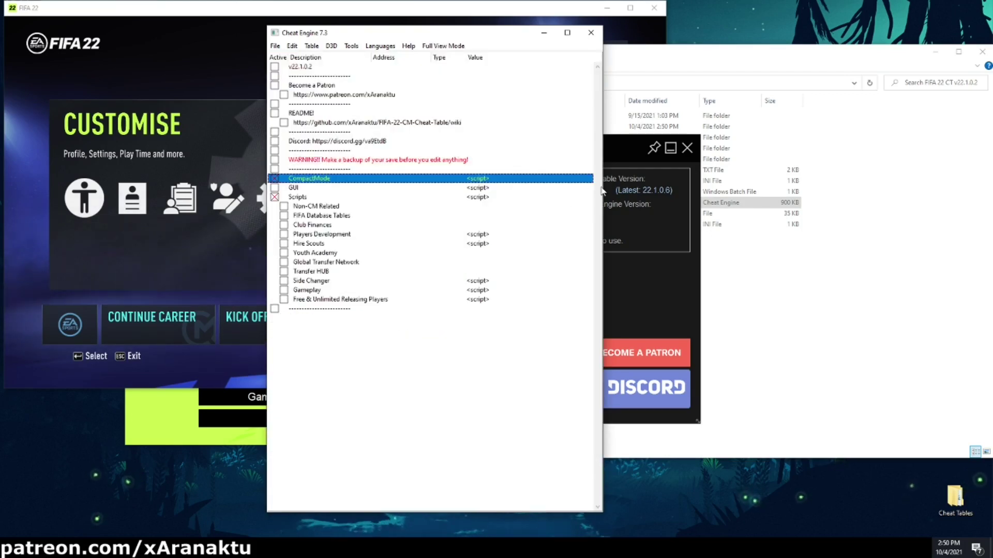
pyautogui.moveTo(603, 186); pyautogui.dragTo(725, 198)
pyautogui.moveTo(437, 35); pyautogui.dragTo(608, 15)
# Activate the FIFA Database Tables and Hire Scouts entries in the cheat table, and close Cheat Engine.
pyautogui.click(455, 196)
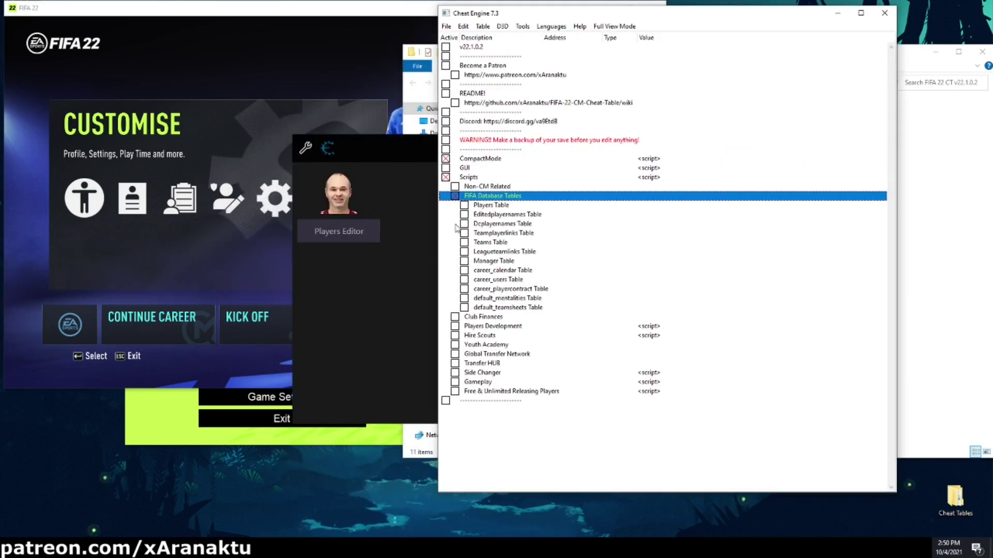
pyautogui.click(454, 335)
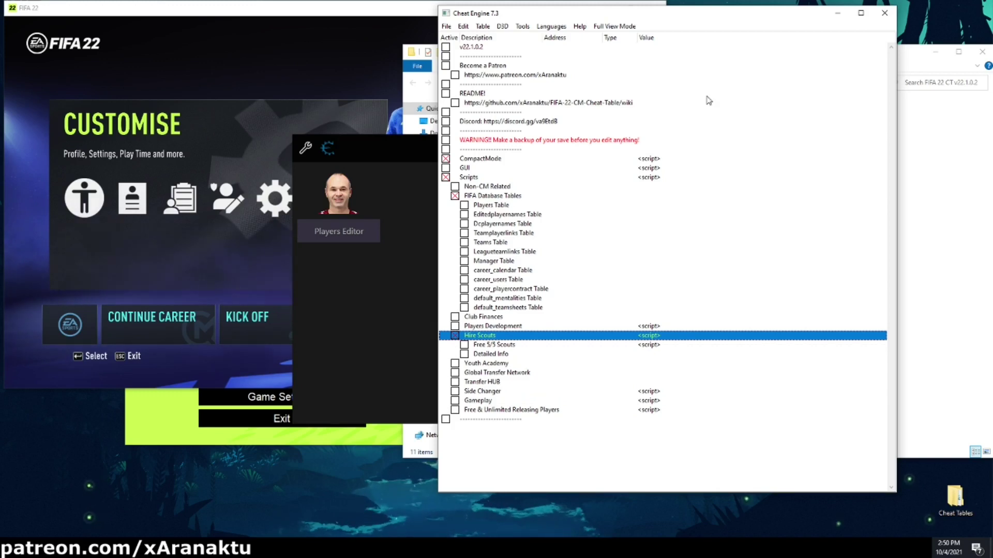
pyautogui.click(882, 14)
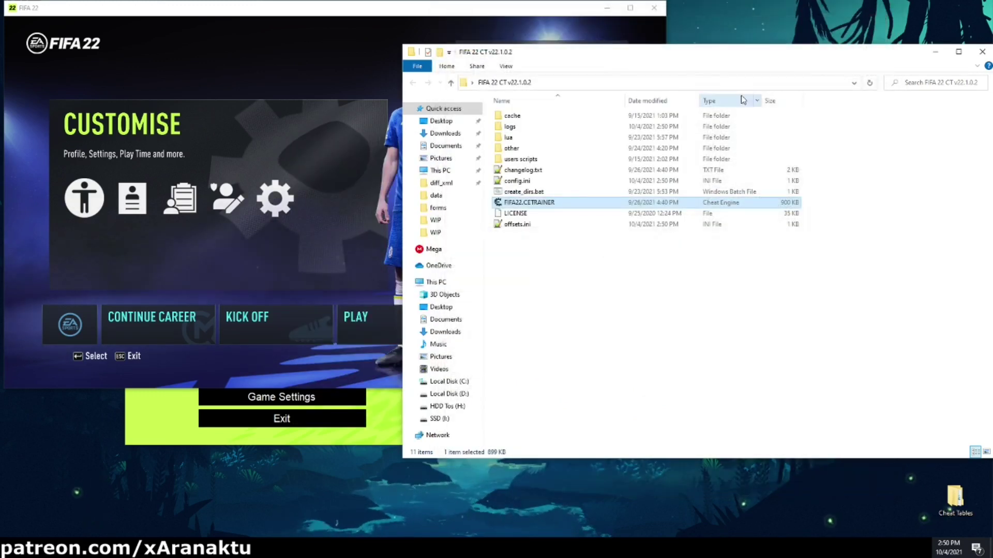
# Move the FIFA 22 window off the desktop shortcuts, launch Cheat Engine from its shortcut and place its window over the game.
pyautogui.moveTo(160, 9); pyautogui.dragTo(208, 16)
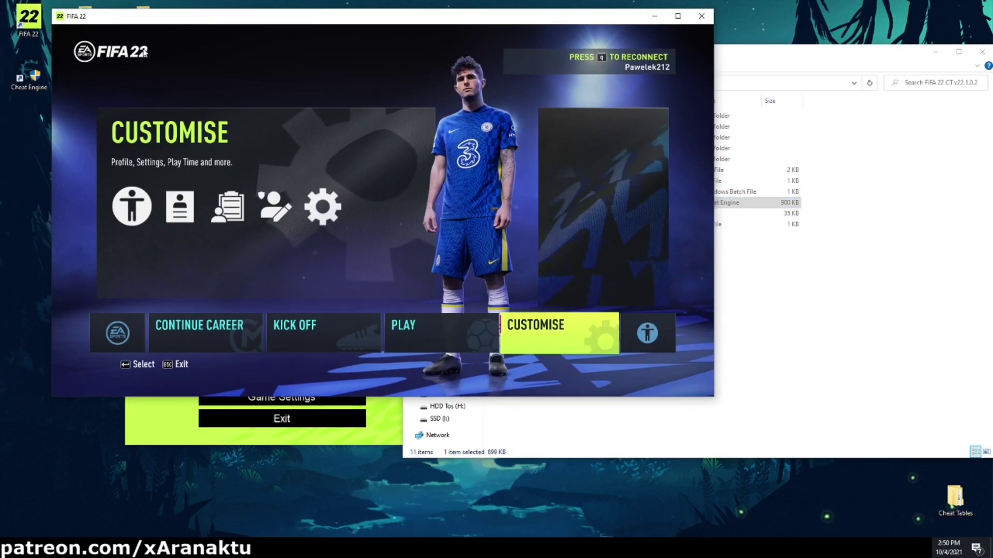
pyautogui.doubleClick(22, 81)
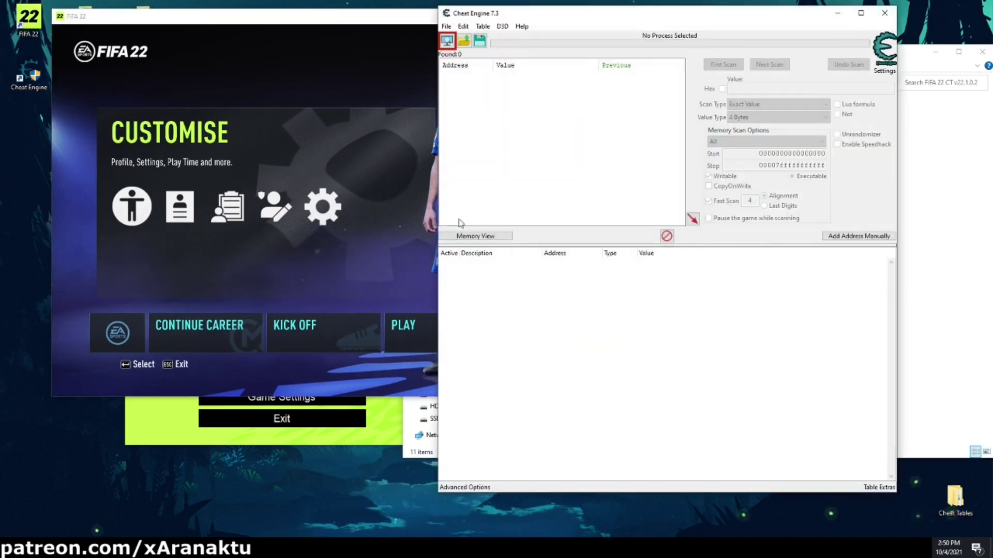
pyautogui.moveTo(520, 18); pyautogui.dragTo(260, 34)
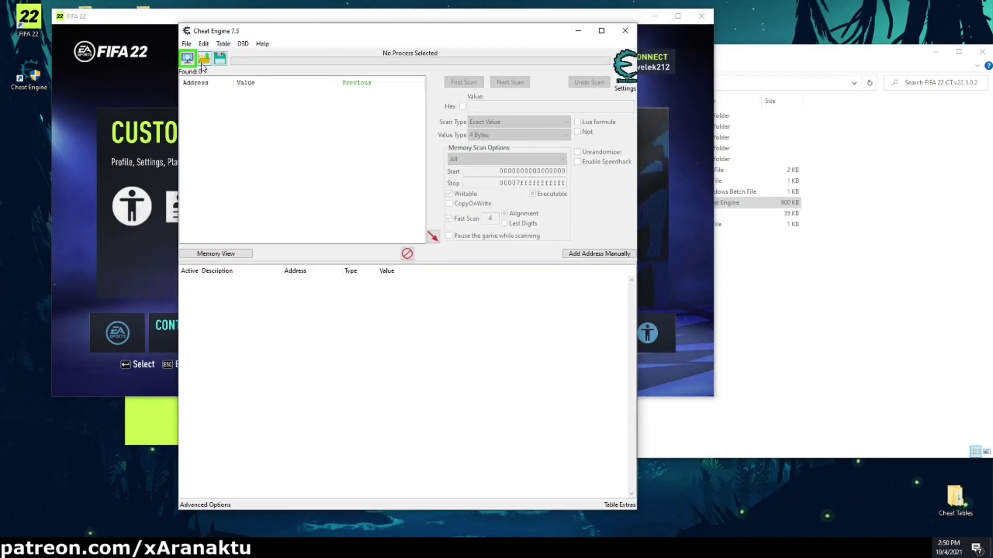
# Load FIFA22.CETRAINER into Cheat Engine from the Desktop folder FIFA 22 CT v22.1.0.2 and acknowledge the message.
pyautogui.click(205, 59)
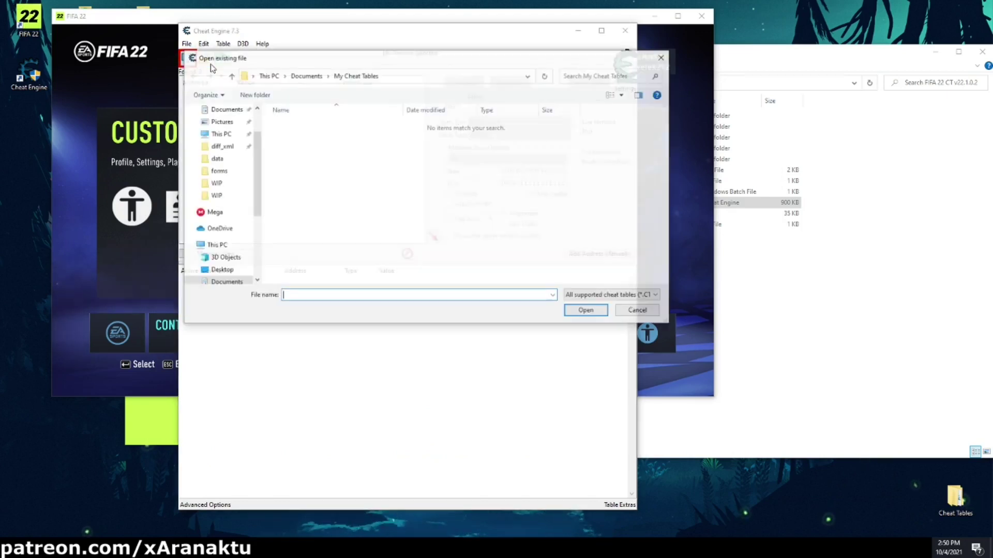
pyautogui.scroll(2, 222, 129)
pyautogui.click(221, 129)
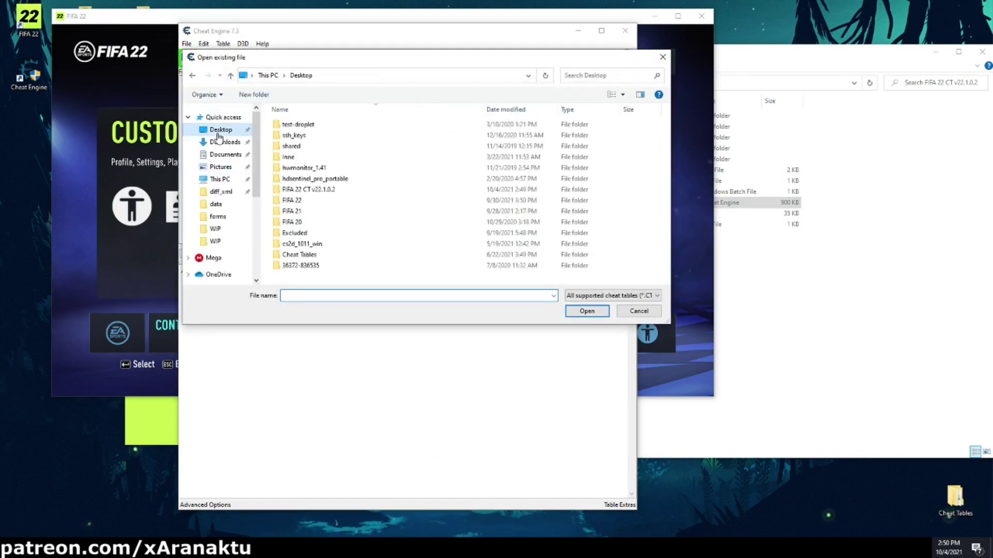
pyautogui.doubleClick(310, 189)
pyautogui.click(310, 179)
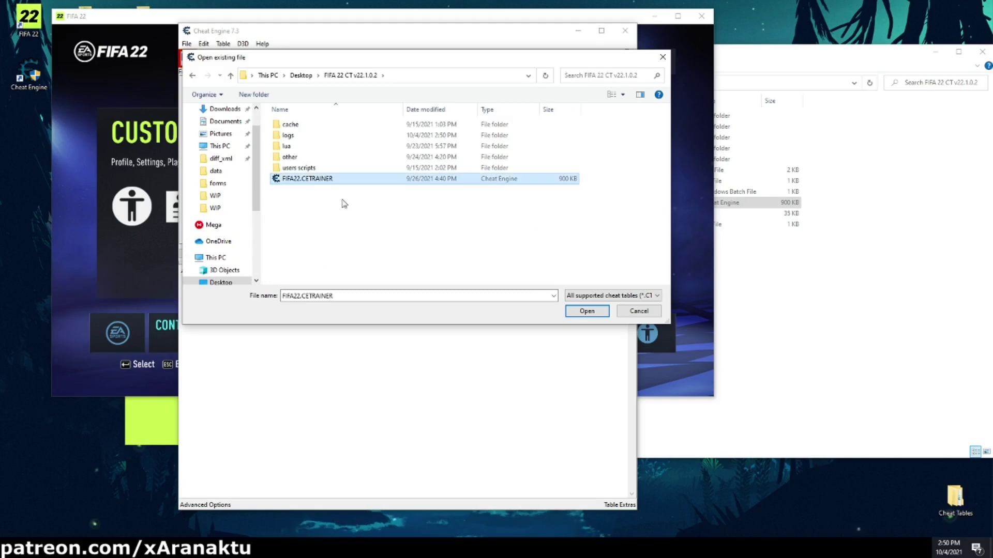
pyautogui.click(585, 312)
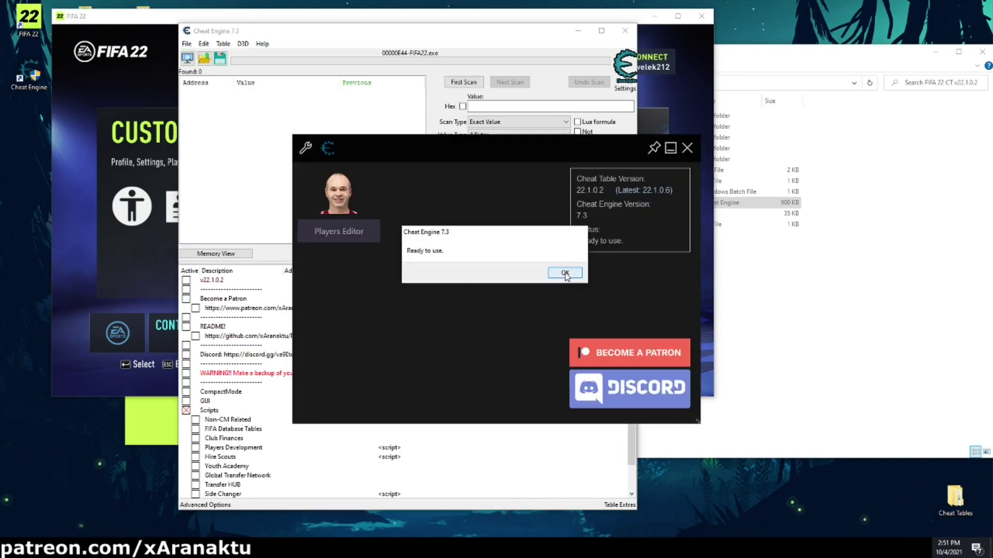
pyautogui.click(565, 273)
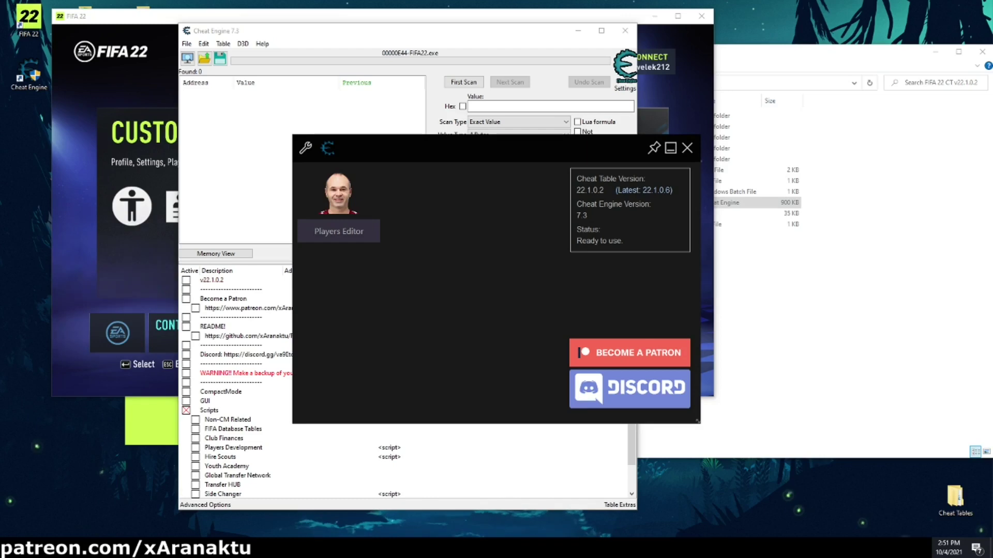